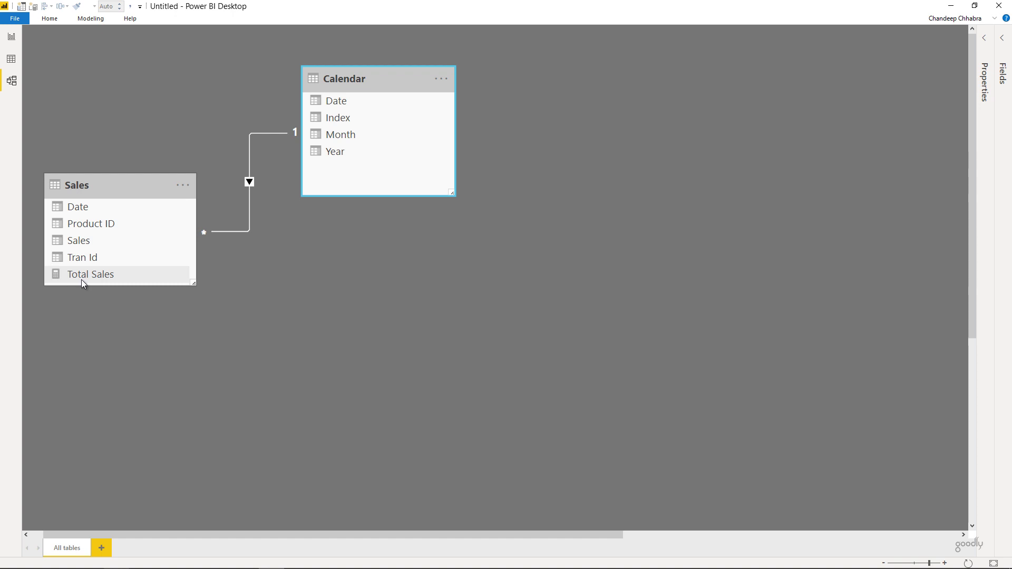
- Switch from the Sales–Calendar relationship diagram to the Data view
click(11, 60)
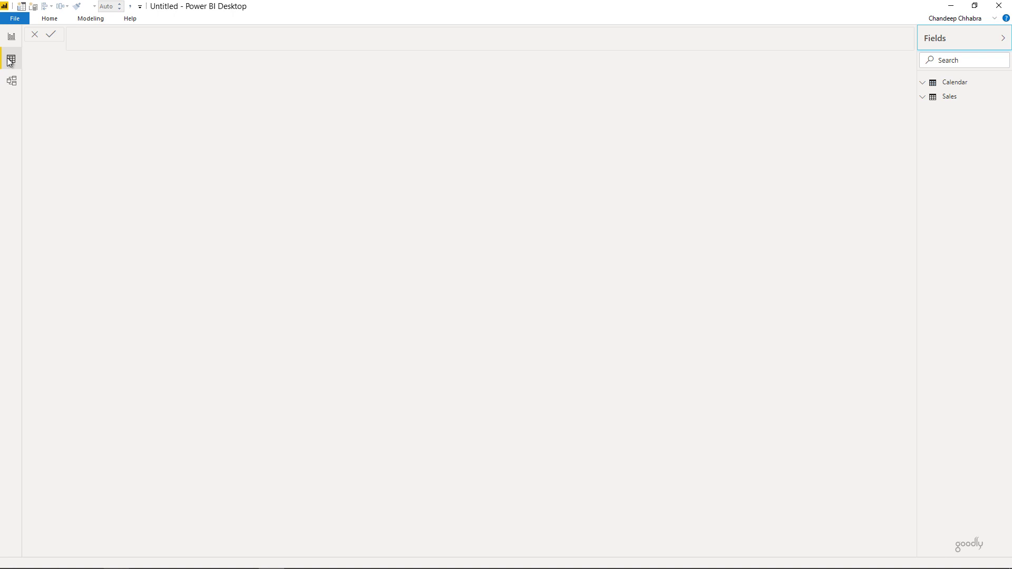
- Start a new calculated table formula Top Table = TOPN(1, across several lines
click(91, 22)
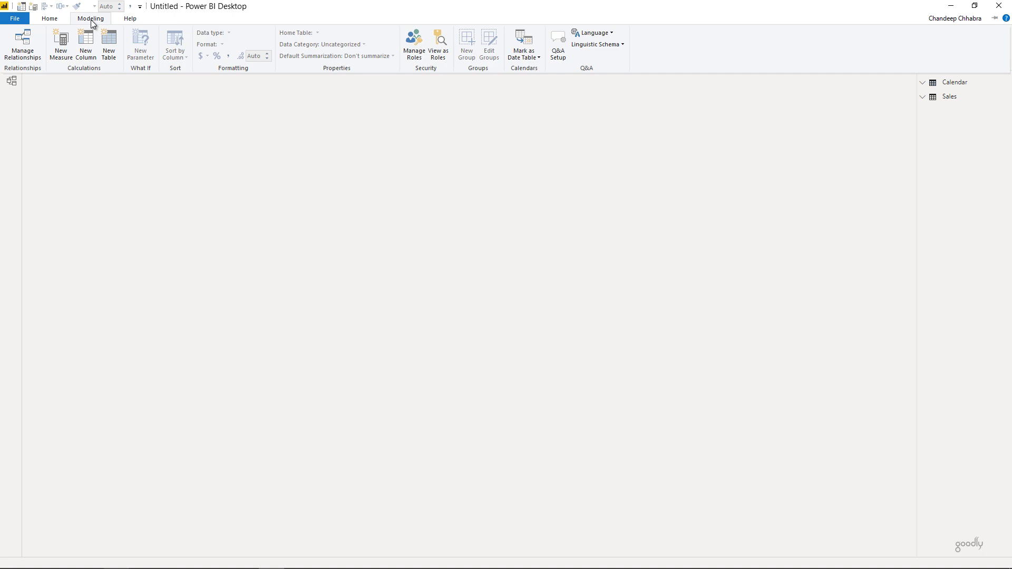
click(104, 40)
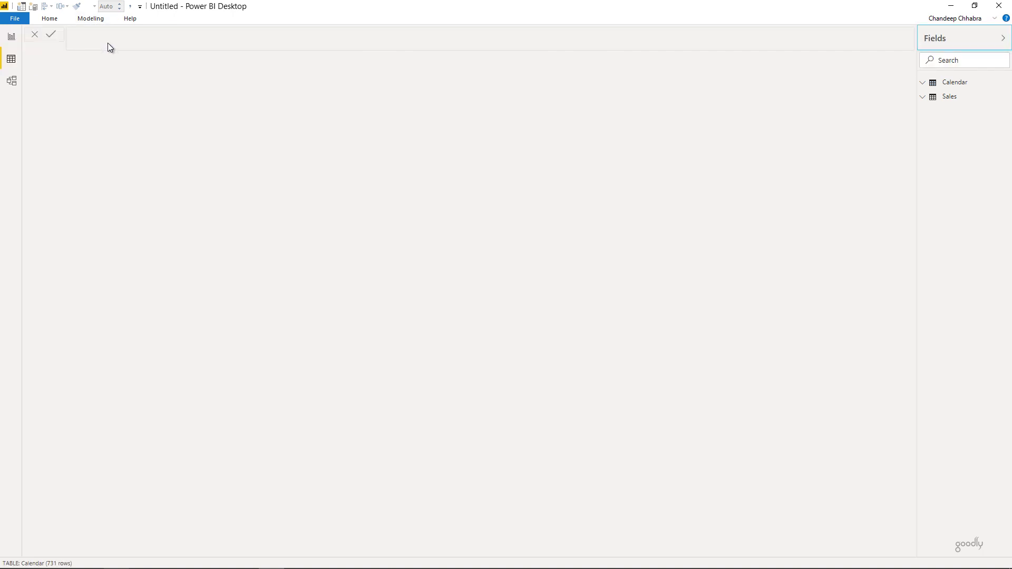
text(Top Table =)
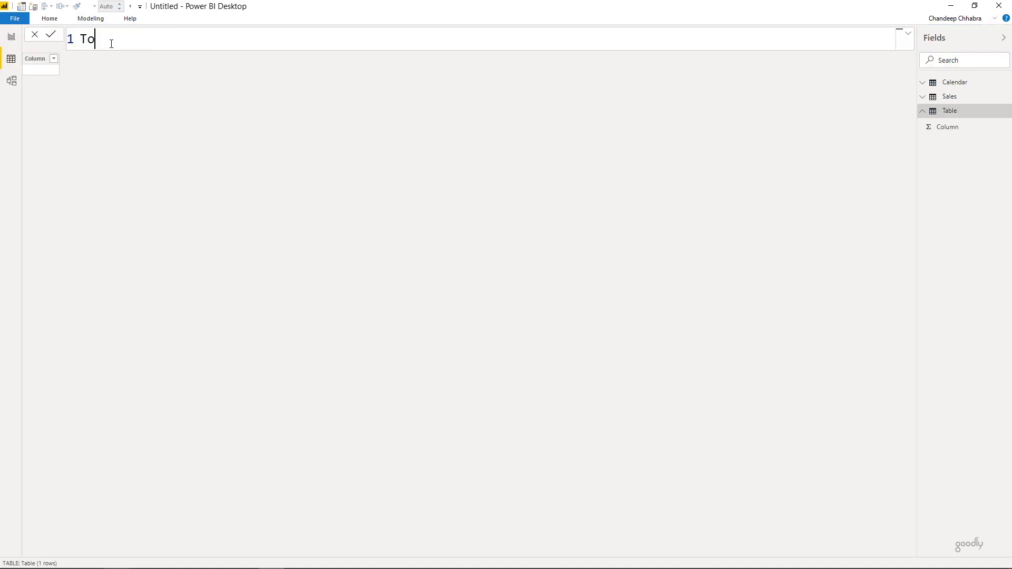
key(shift+Return)
key(Escape)
text(TOPN()
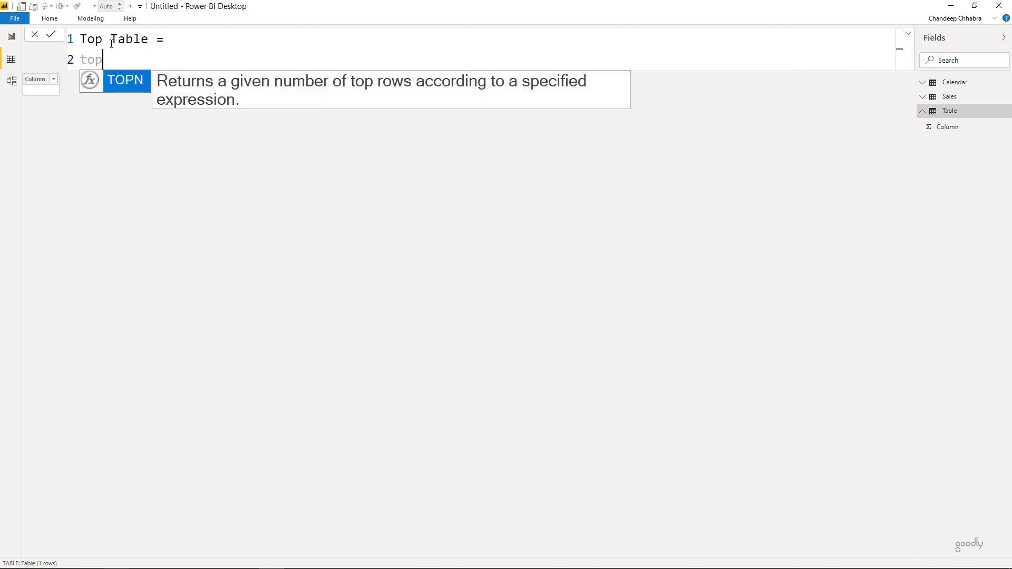
key(shift+Return)
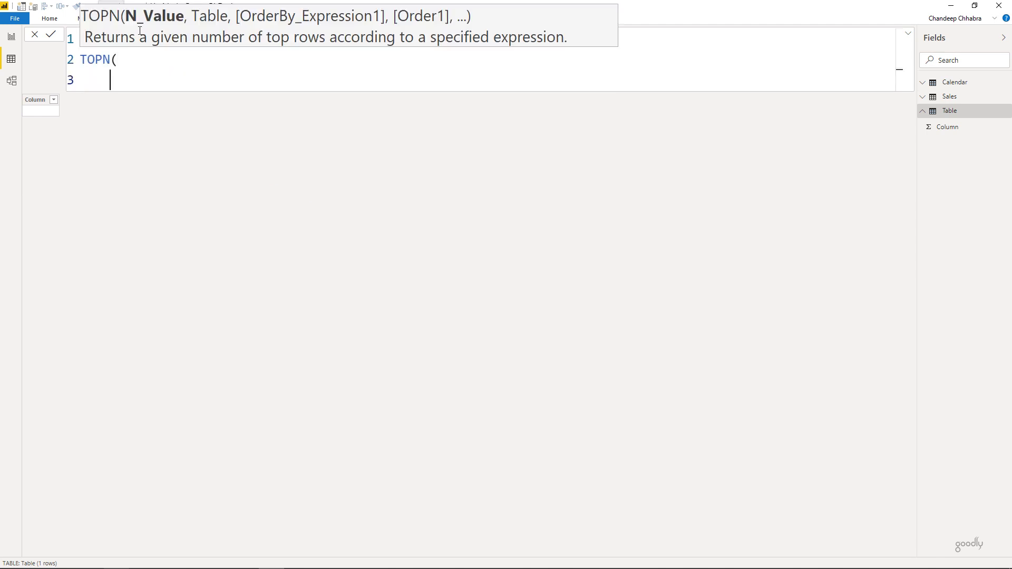
text(2)
key(BackSpace)
text(1,)
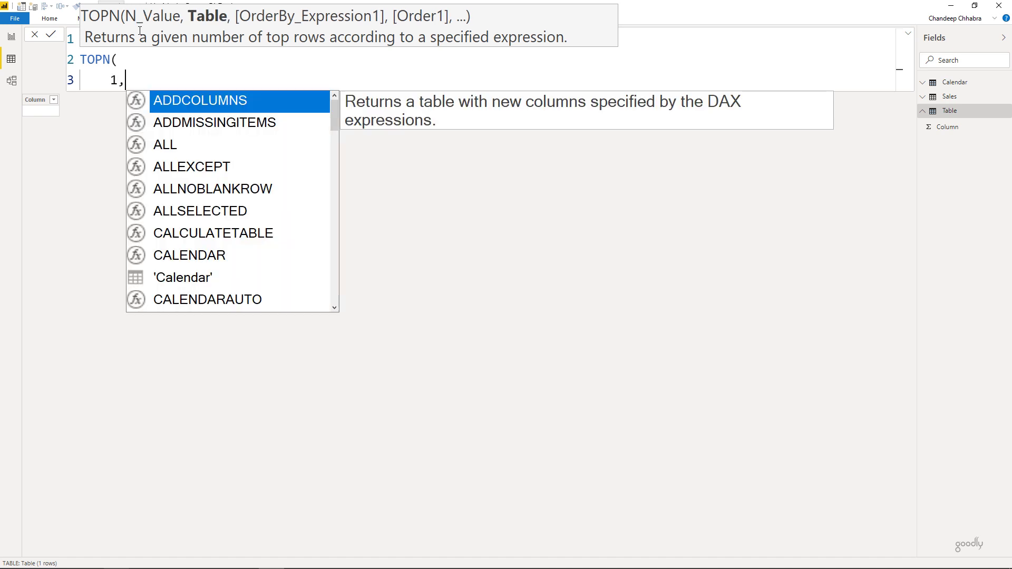
- Finish Top Table = TOPN(1, Sales), commit it, and inspect its returned row
key(shift+Return)
text(Sales)
key(shift+Return)
text())
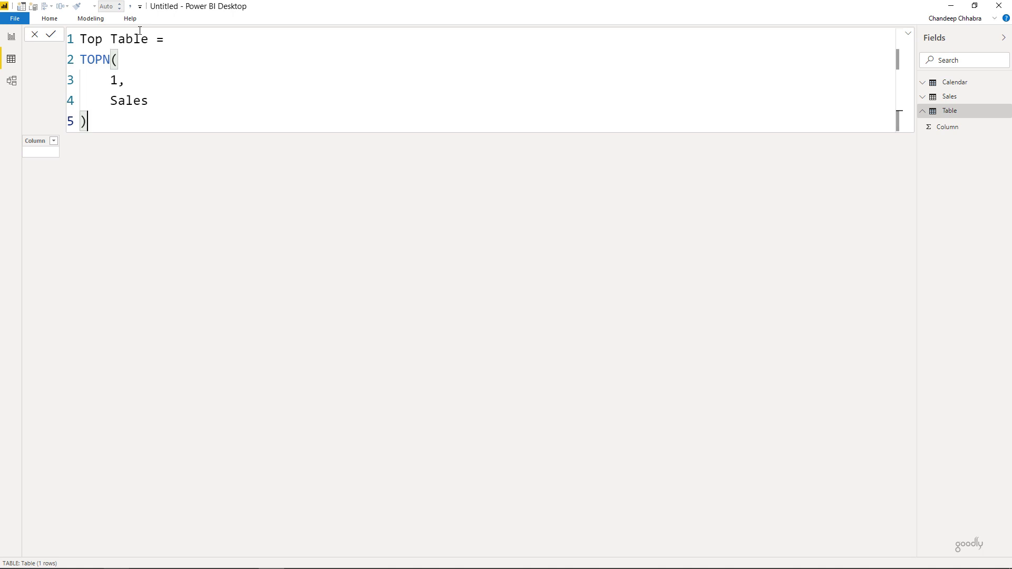
key(Return)
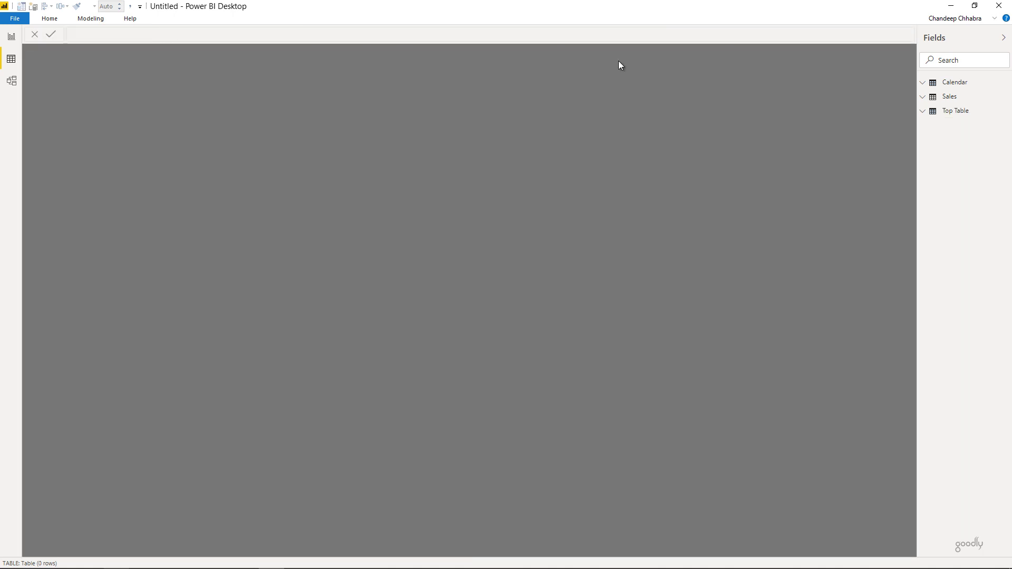
click(949, 112)
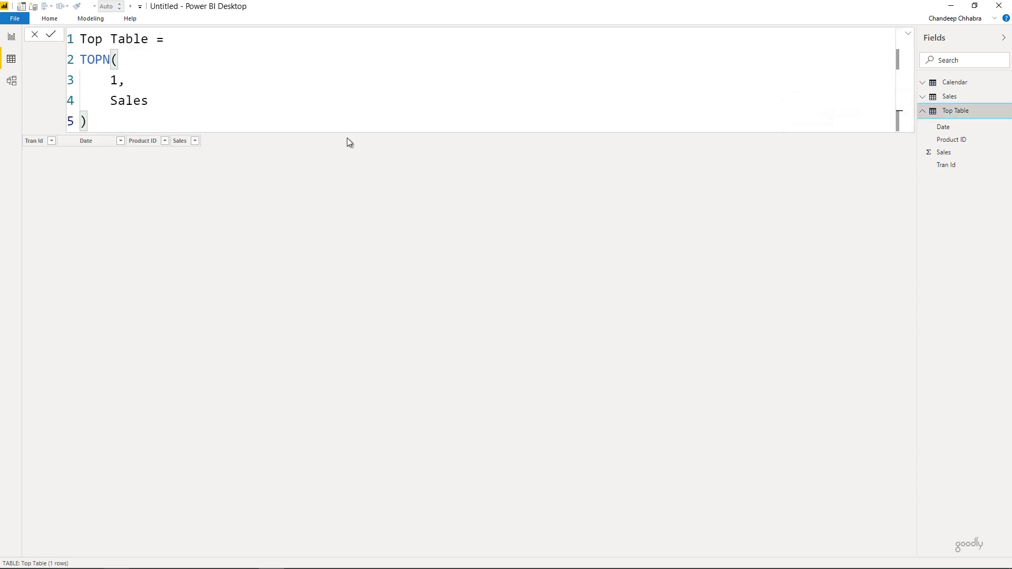
click(151, 141)
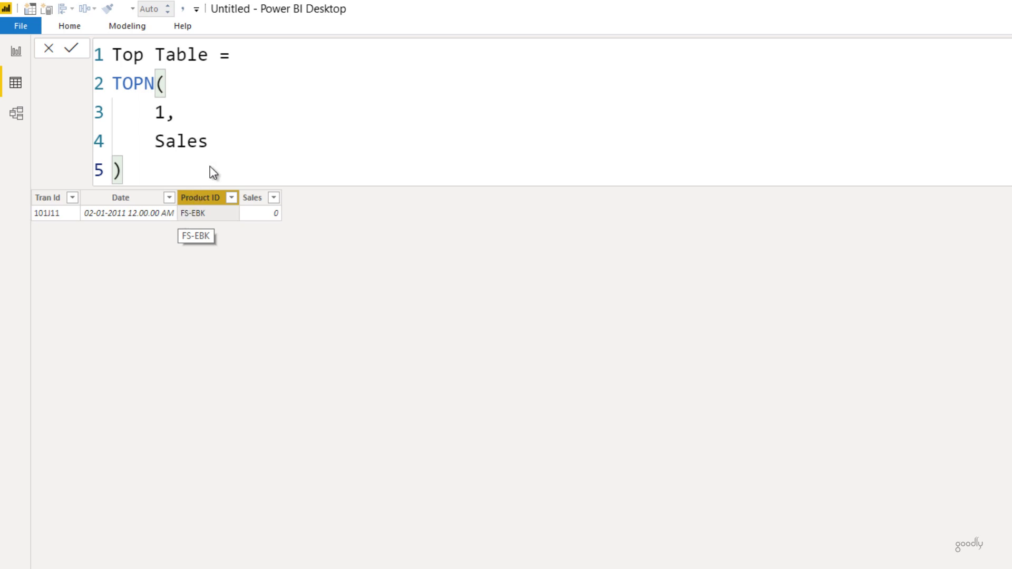
- Add [Total Sales] as the third TOPN argument and commit the formula
click(223, 148)
text(,)
key(Return)
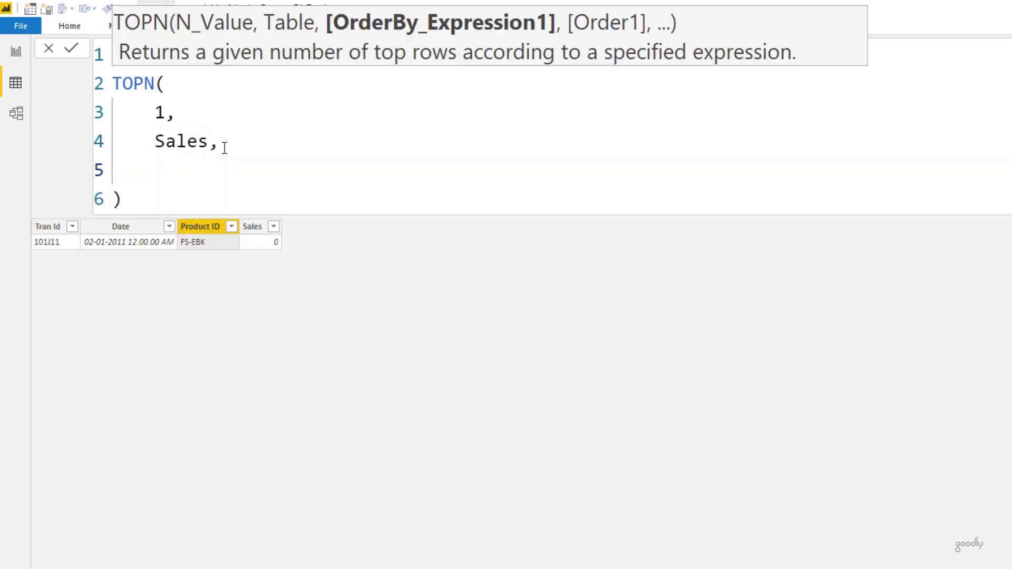
text(tot)
key(Tab)
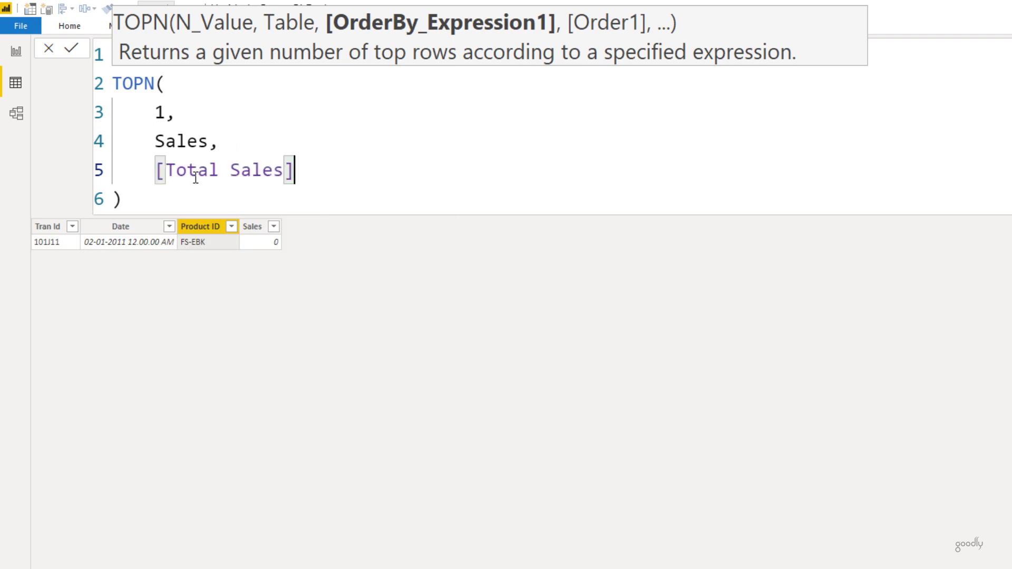
key(Escape)
key(Return)
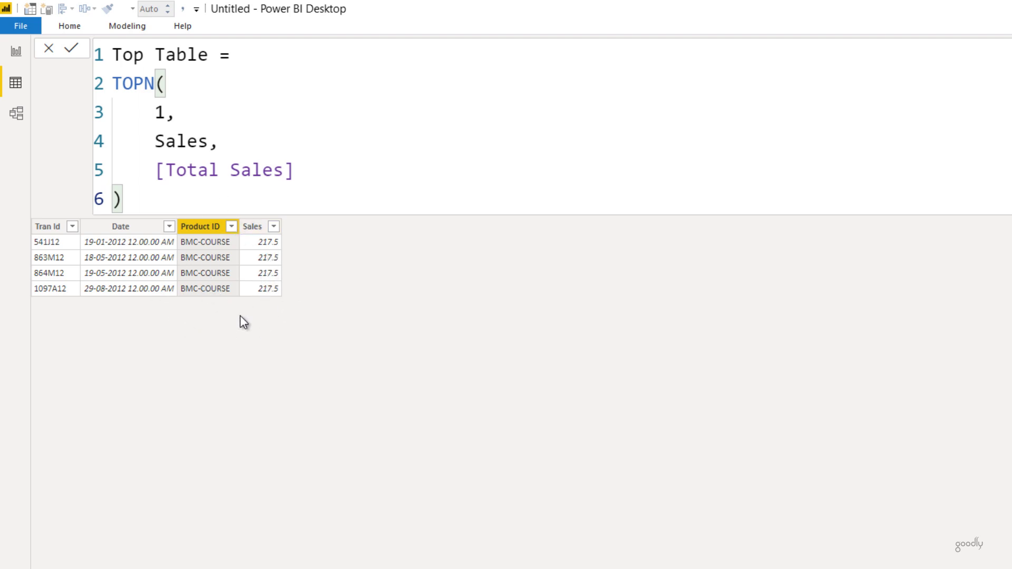
- Replace the Sales table argument with 'Calendar' using autocomplete
double_click(167, 140)
text(cal)
key(Down)
key(Tab)
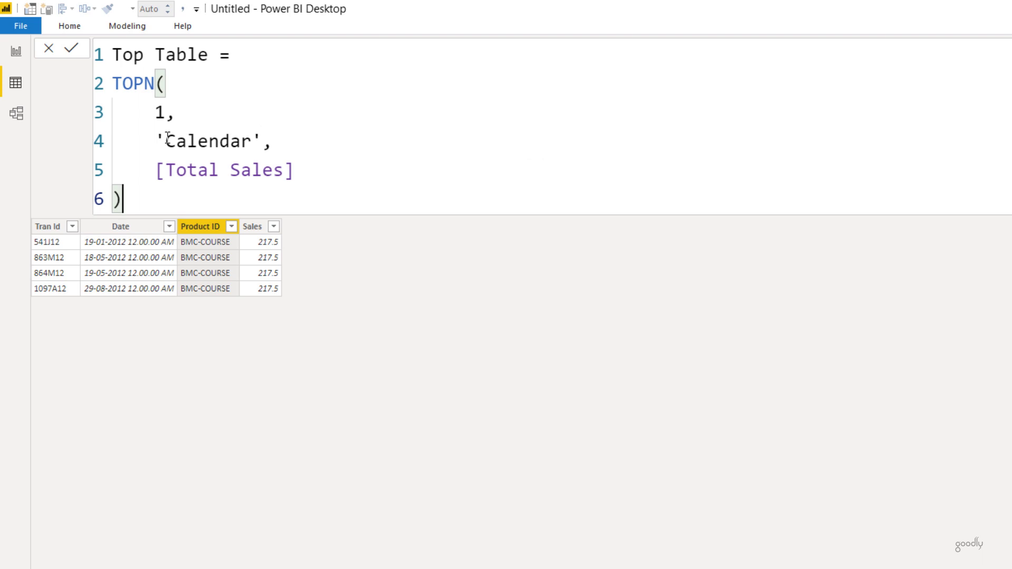
- Commit TOPN(1, 'Calendar', [Total Sales]), returning 28-05-2012, then select 'Calendar' in the formula
key(Return)
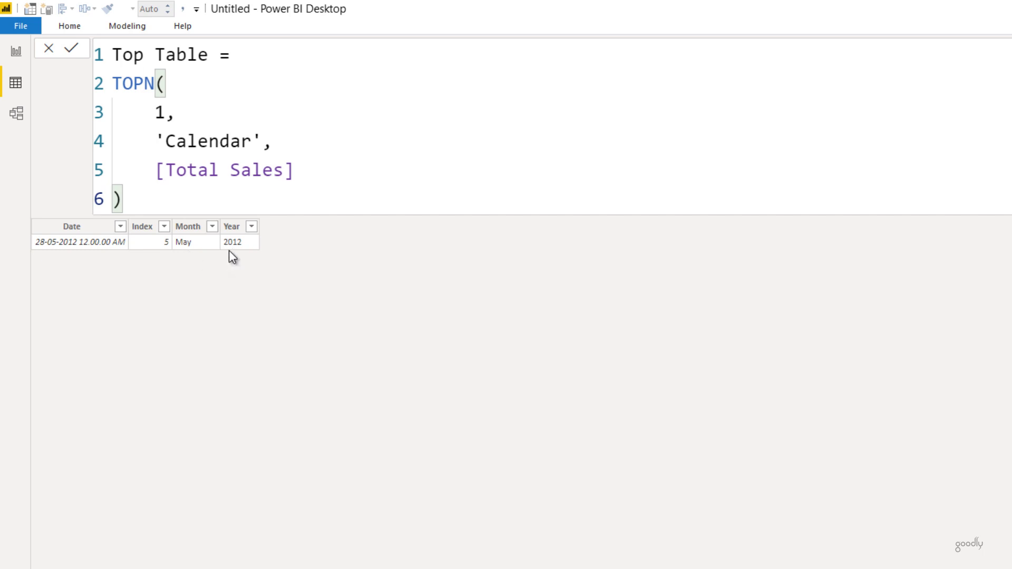
click(161, 135)
double_click(160, 135)
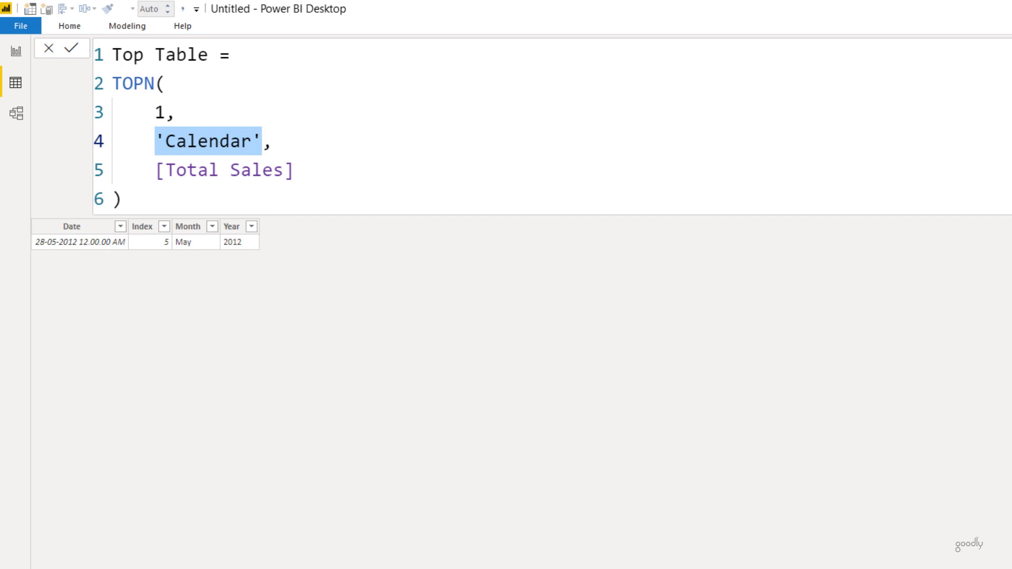
- Replace 'Calendar' with VALUES(Sales[Product ID]), commit to get BMC-COURSE, and highlight that argument
text(value,)
key(Tab)
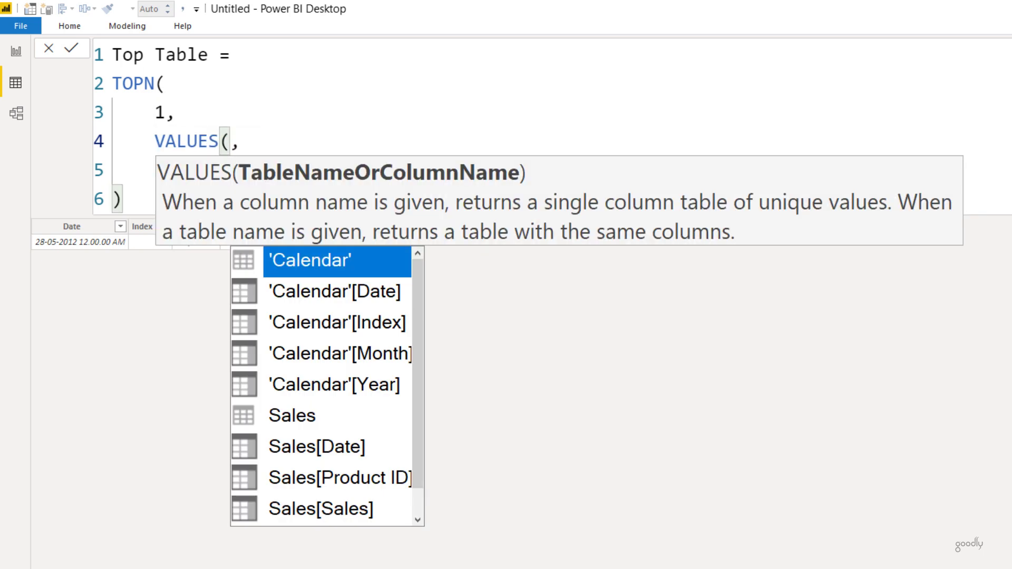
text(Sal)
key(Tab)
text([)
key(Down)
key(Tab)
text())
key(Return)
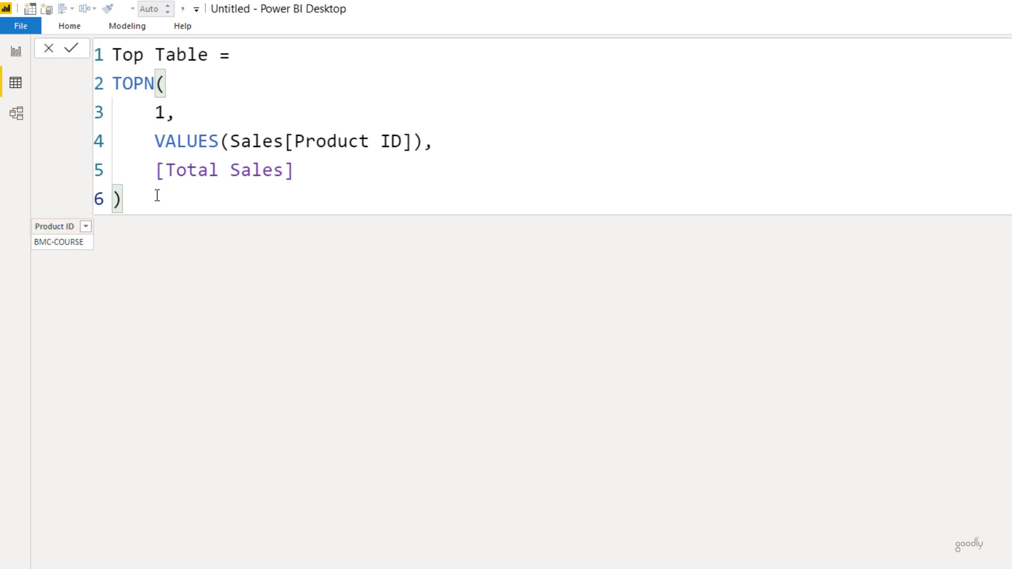
drag(159, 141, 423, 142)
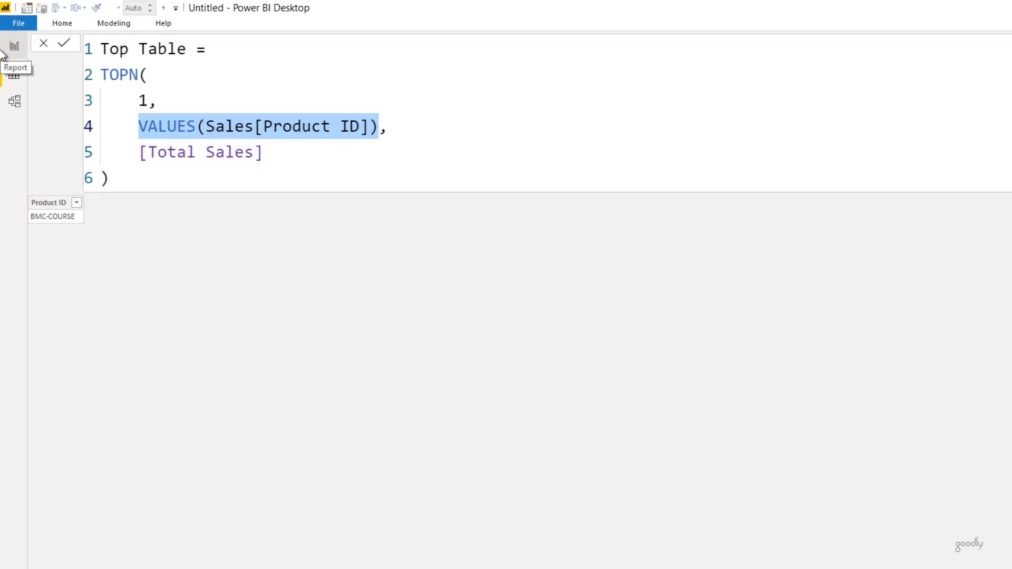
- In Report view, create a Sales measure Best Selling Day with the pasted CONCATENATEX/TOPN formula
click(15, 46)
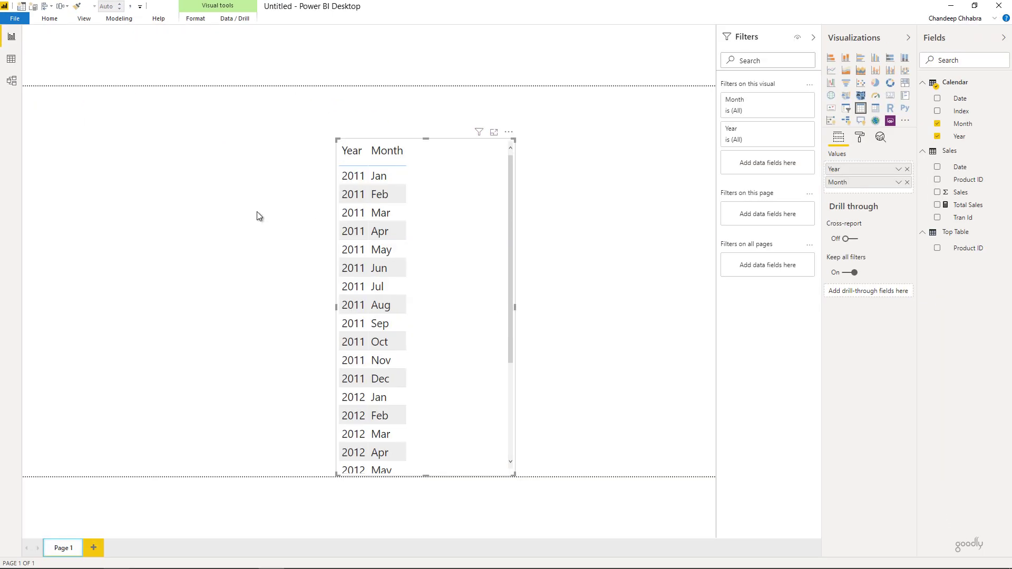
click(258, 216)
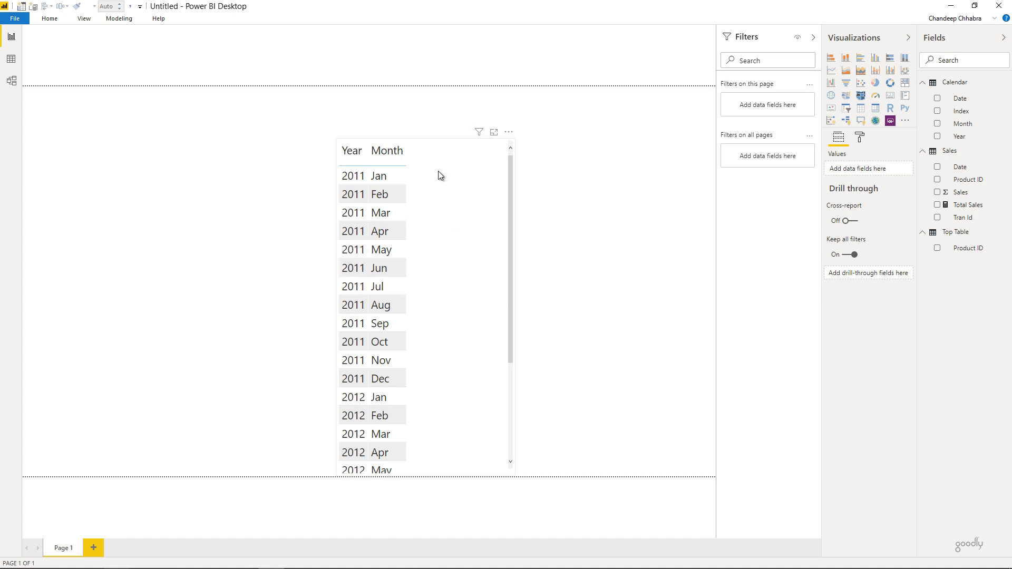
right_click(959, 153)
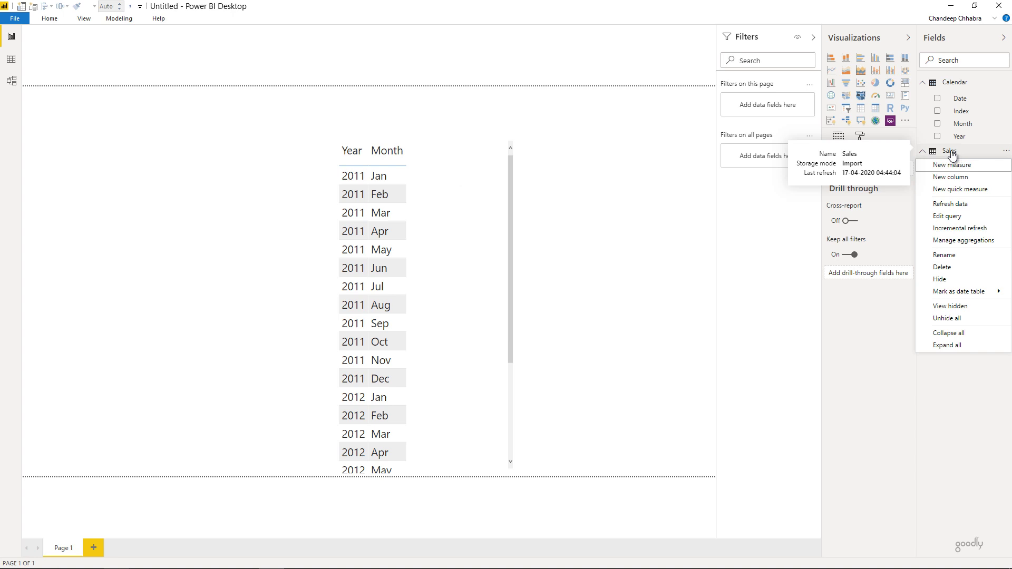
click(943, 169)
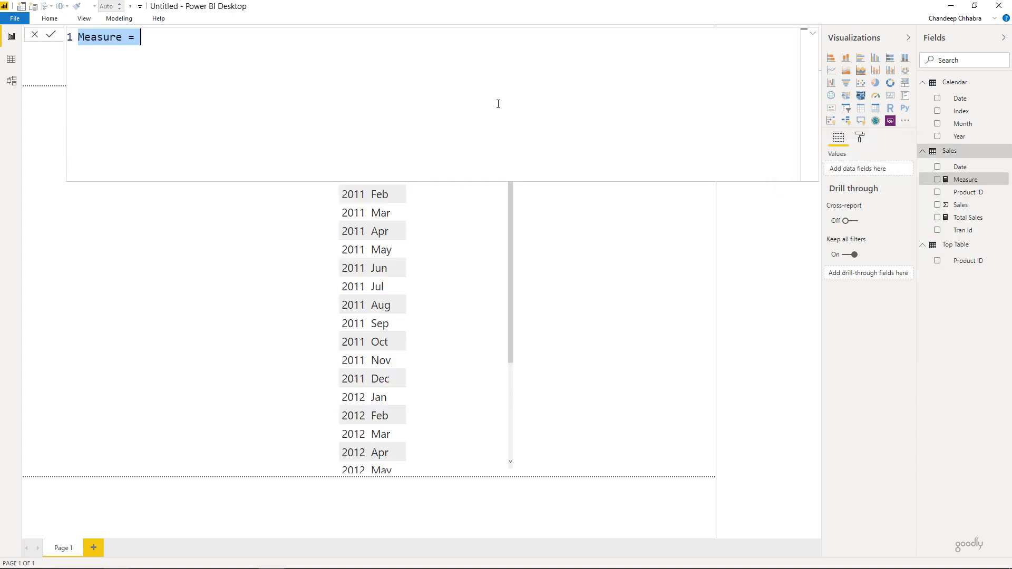
text(Best)
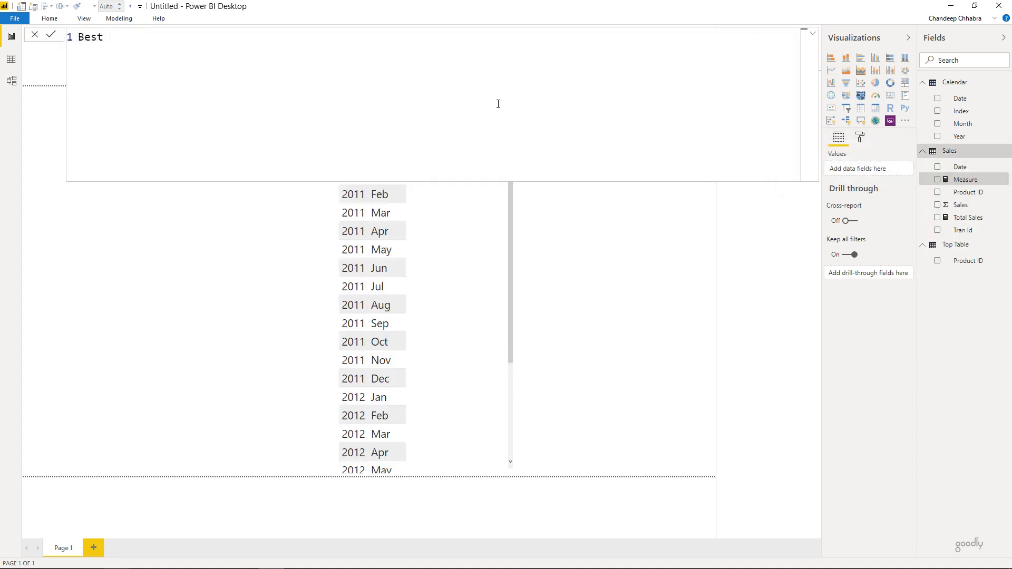
text( Selling Day =)
text(CONCATENATEX(     TOPN(         1,         'Calendar',         [Total Sales]     ),     FORMAT('Calendar'[Date],"dd-mmm") ))
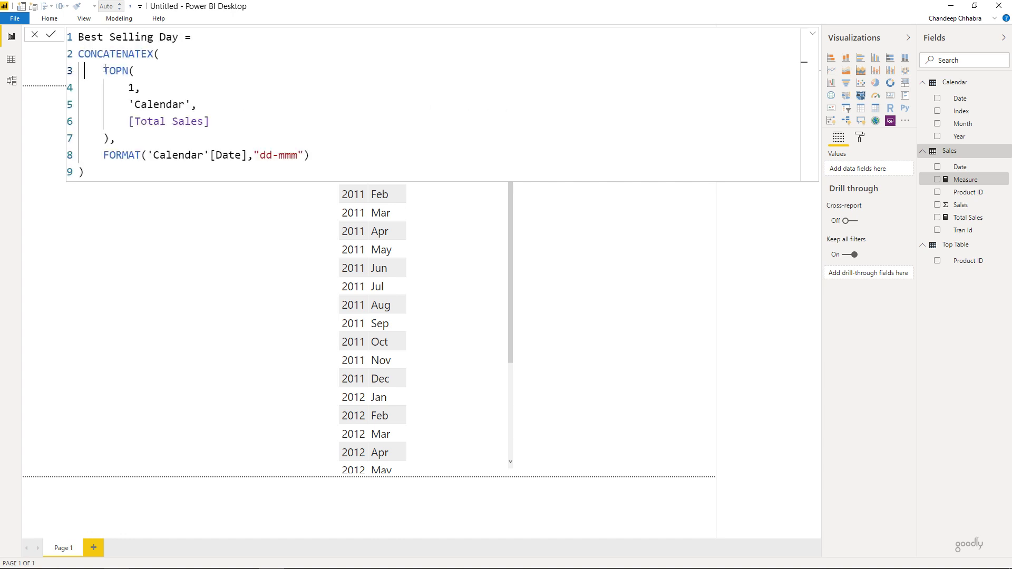
- Review the formula's TOPN part, the 'Calendar' and [Total Sales] arguments, and FORMAT's Date column
drag(105, 70, 109, 138)
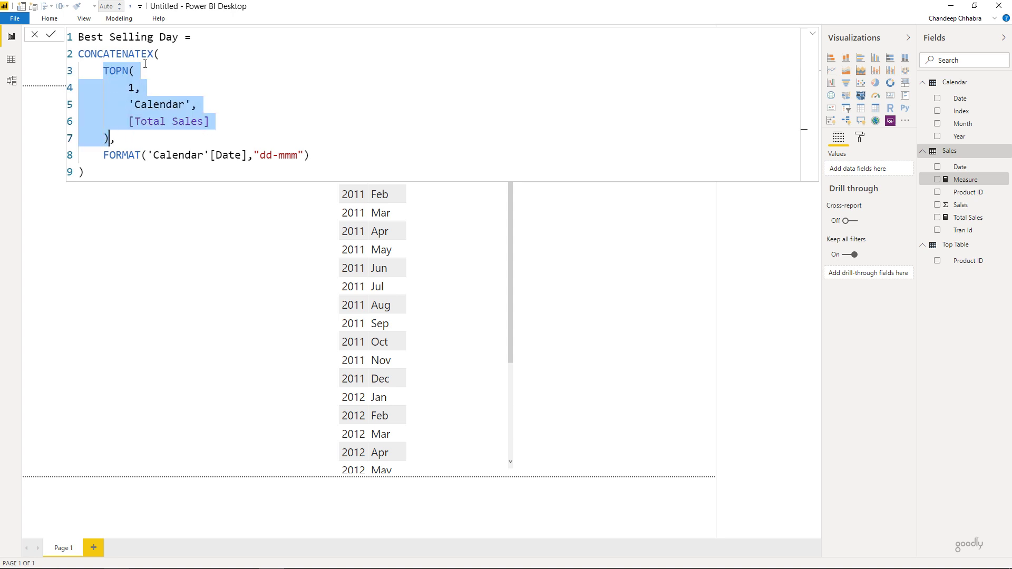
click(132, 89)
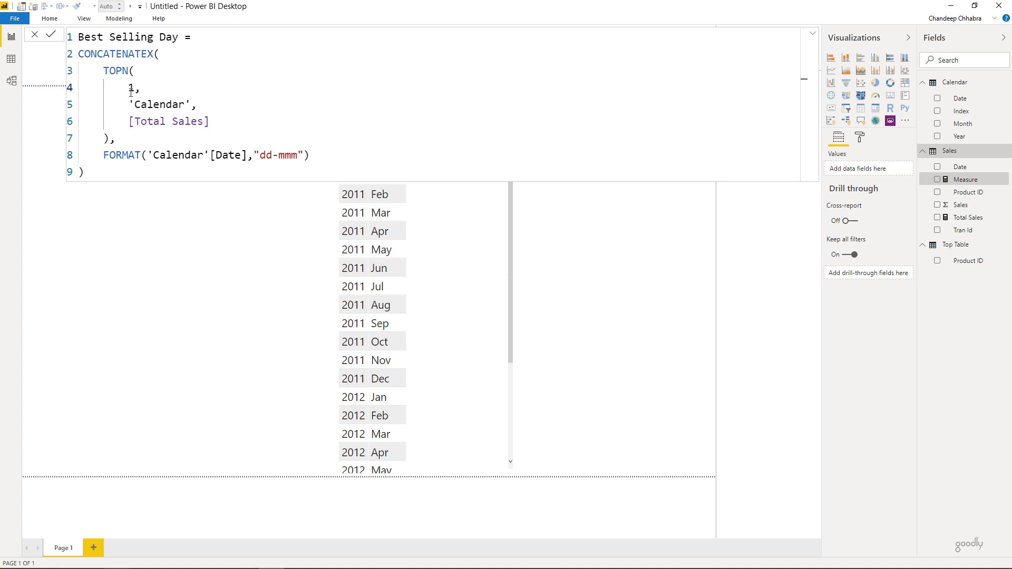
double_click(138, 104)
click(130, 122)
drag(131, 122, 198, 122)
drag(103, 70, 109, 138)
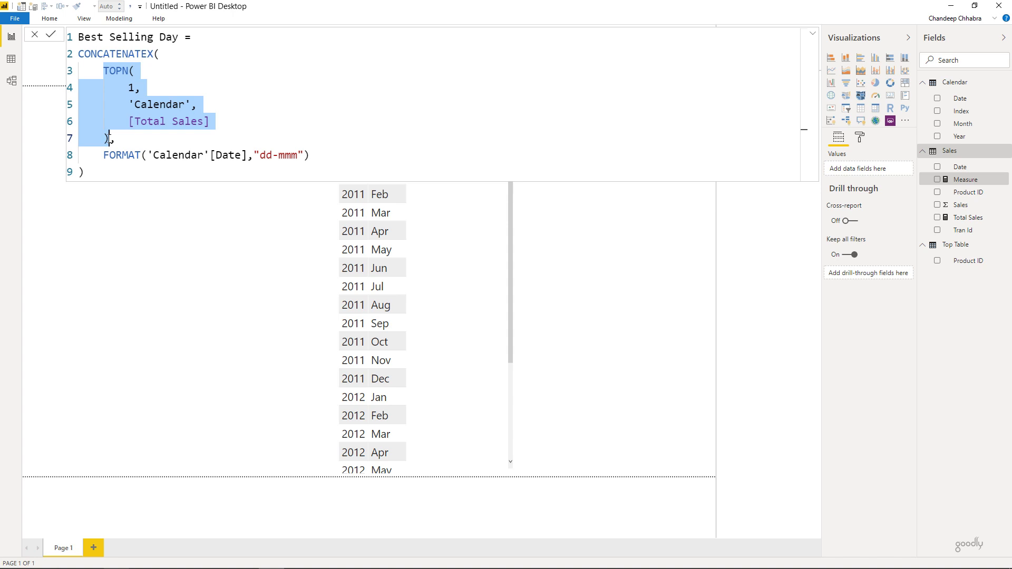
click(168, 55)
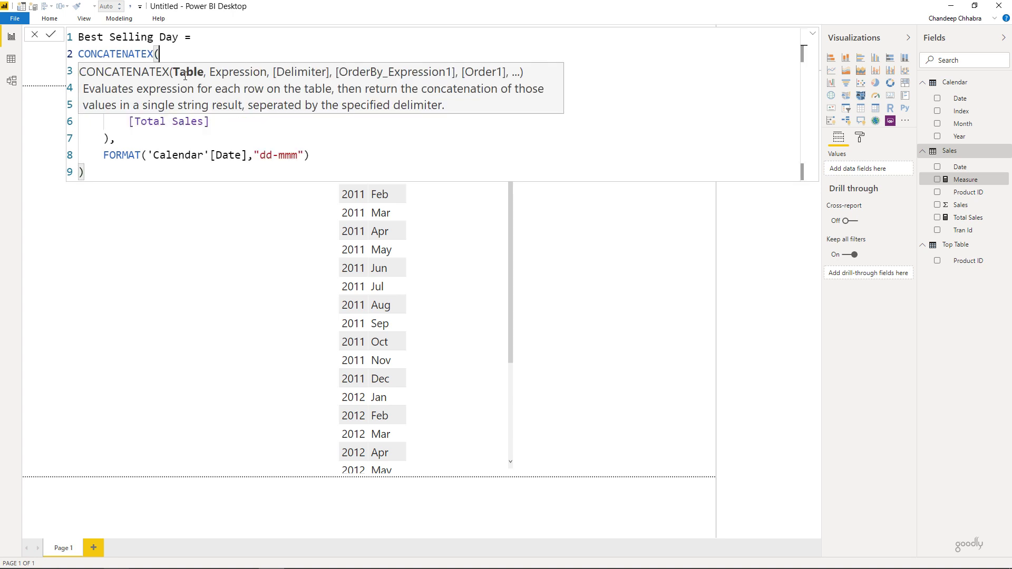
click(115, 138)
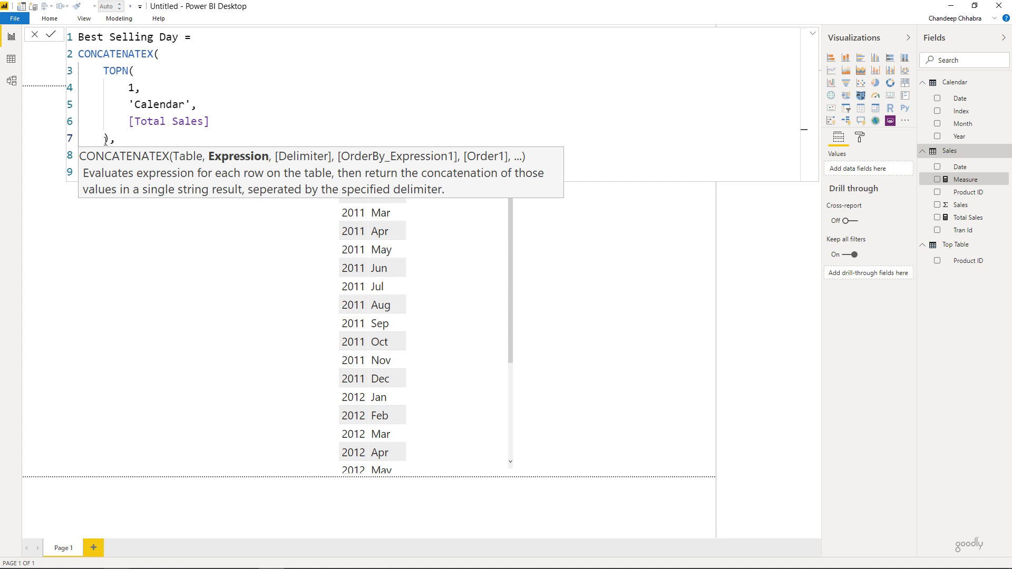
click(106, 139)
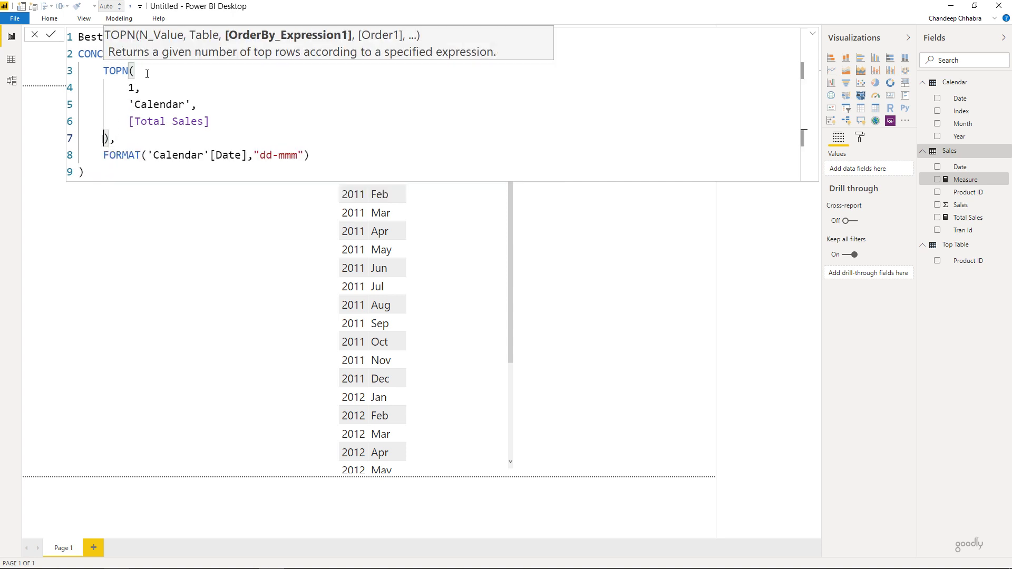
drag(204, 157, 234, 157)
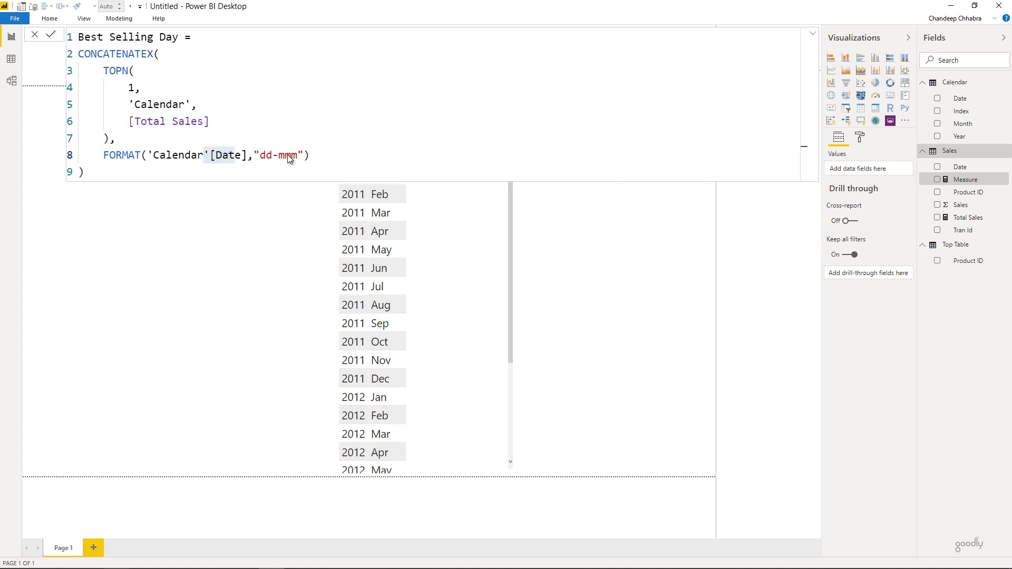
- Commit Best Selling Day and add it to the Year/Month table
key(Return)
click(651, 191)
drag(980, 168, 477, 222)
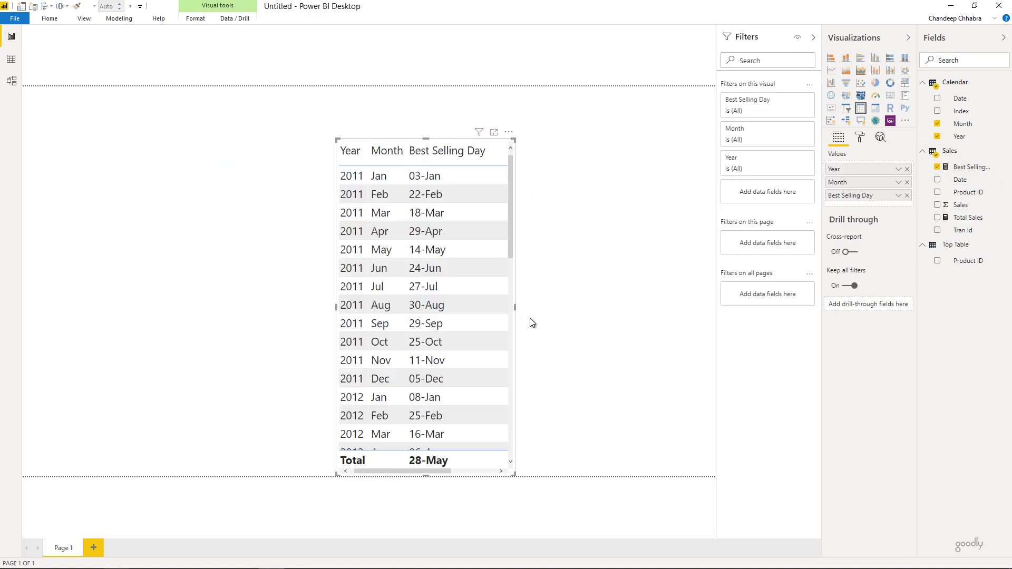
- Widen the table for the new column and show Best Selling Day's DAX in the formula bar
drag(515, 309, 570, 311)
click(571, 311)
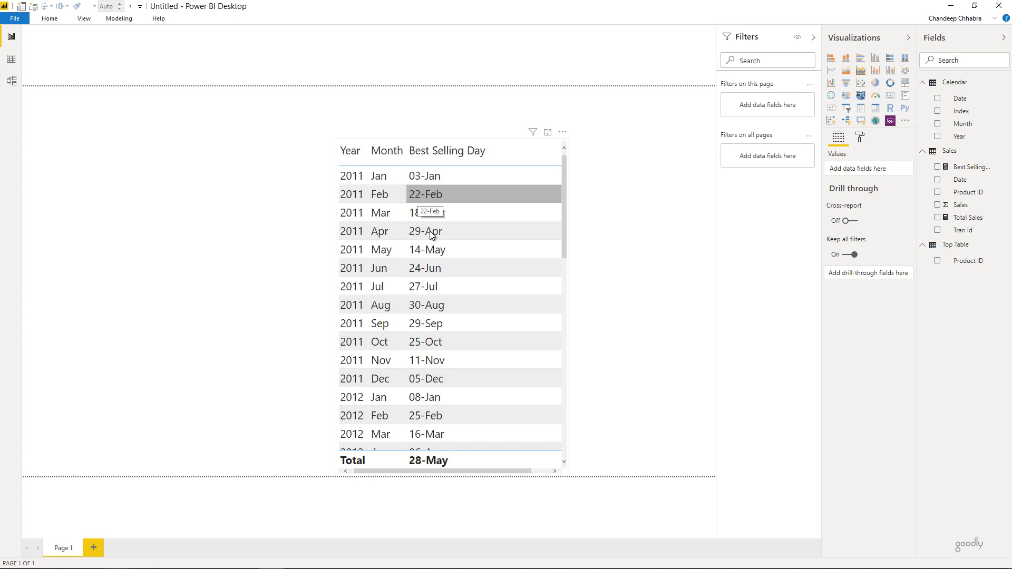
scroll(437, 303, down, 3)
click(972, 168)
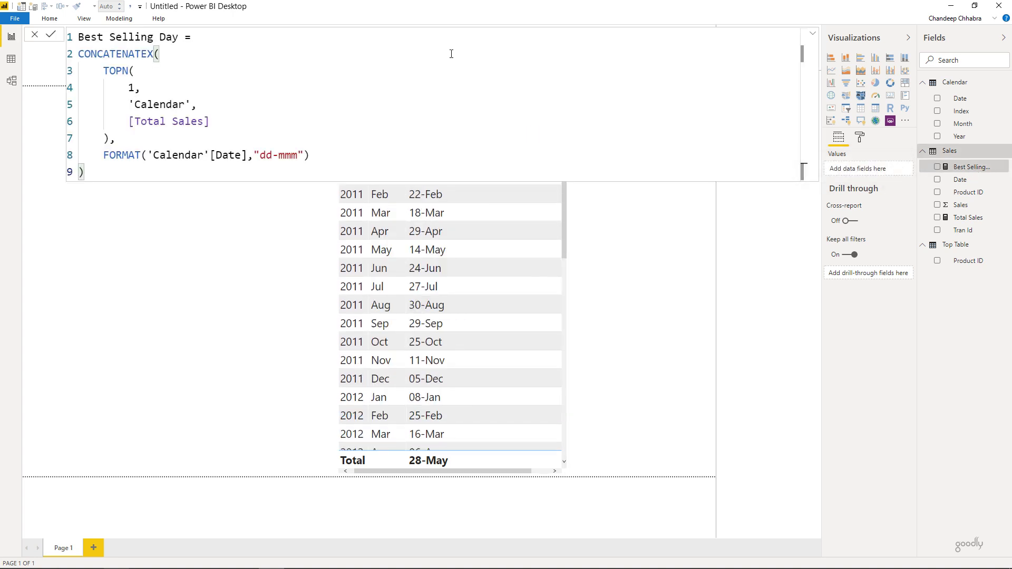
click(111, 138)
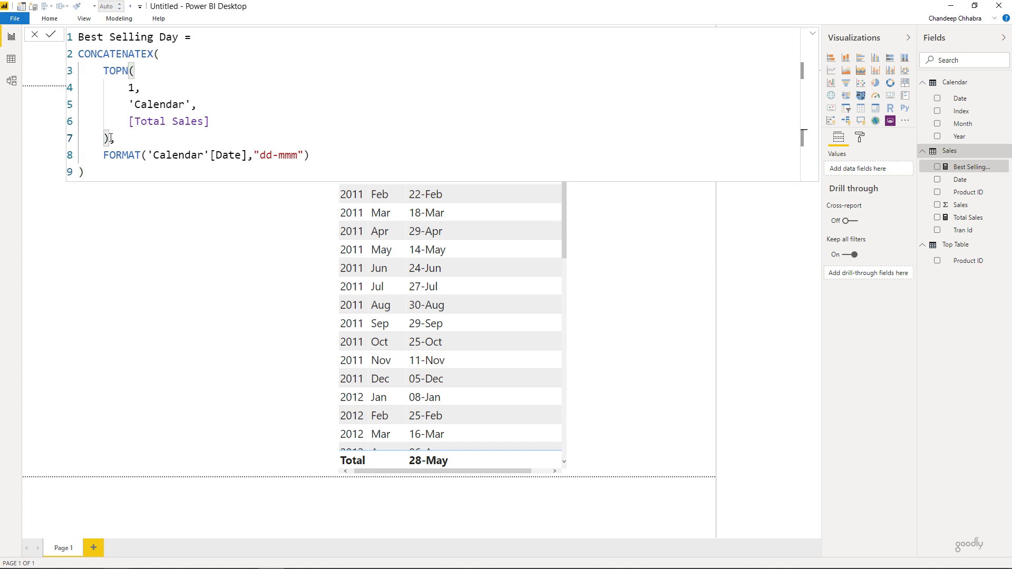